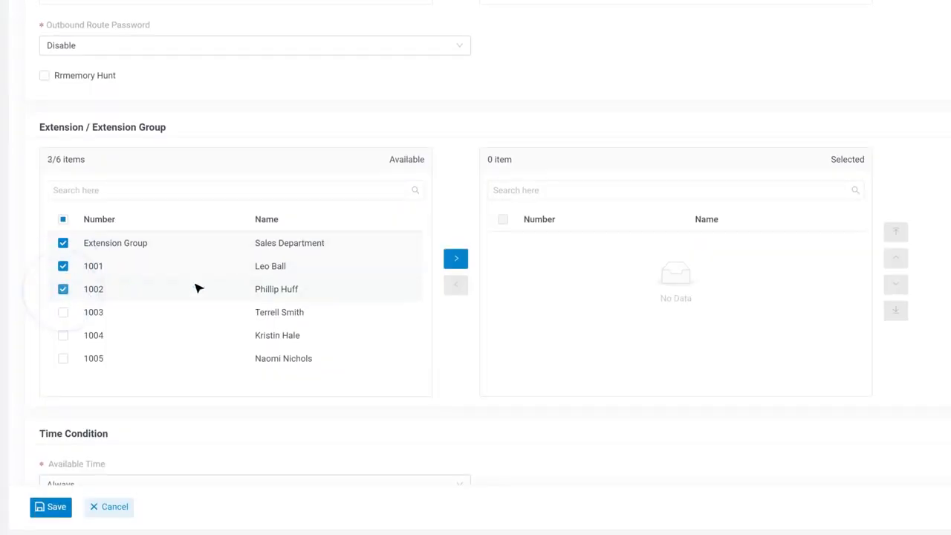
Step: Add the Sales Department Extension Group, 1001 and 1002 to the route's selected extensions
{"action": "left_click", "coordinate": [457, 258]}
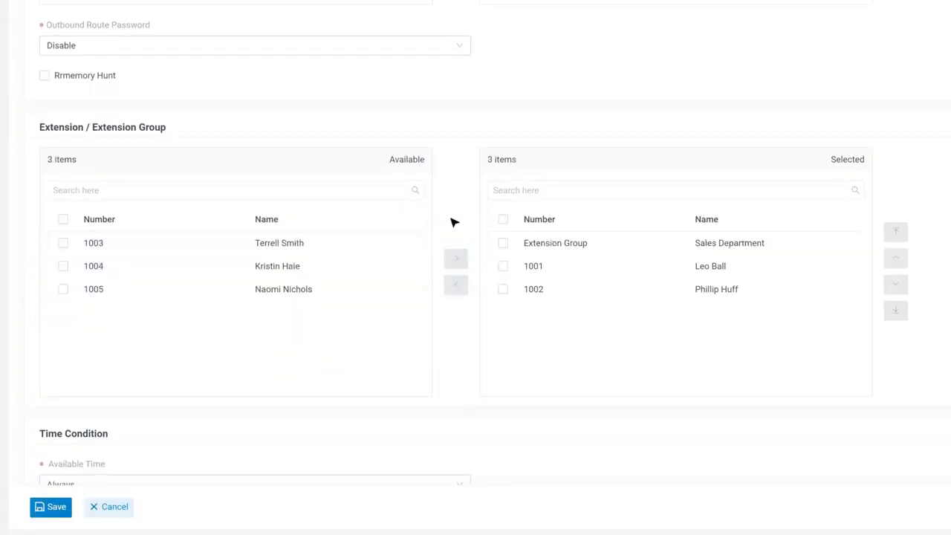
{"action": "scroll", "coordinate": [454, 222], "scroll_direction": "up", "scroll_amount": 5}
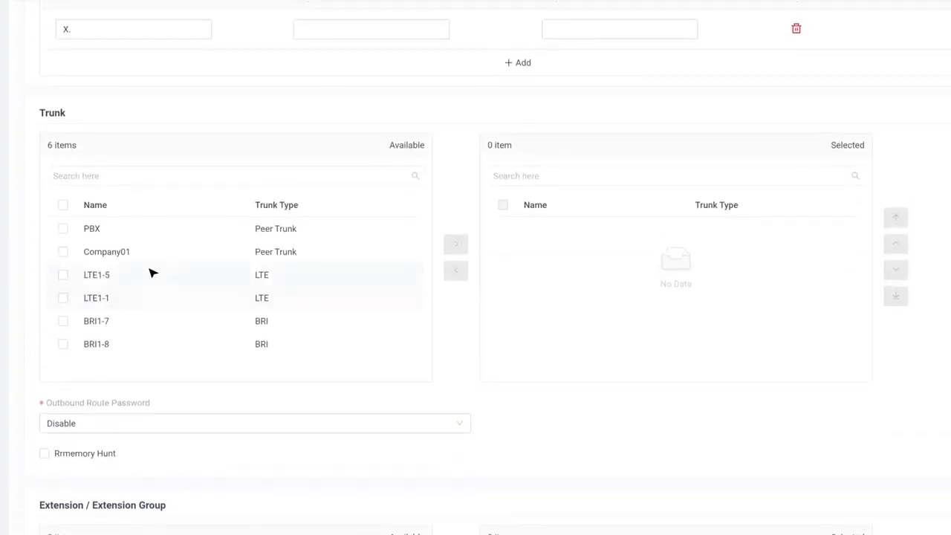
Step: Add the PBX, LTE1-5 and Company01 trunks to the route
{"action": "left_click", "coordinate": [63, 229]}
{"action": "left_click", "coordinate": [64, 275]}
{"action": "left_click", "coordinate": [63, 252]}
{"action": "left_click", "coordinate": [455, 244]}
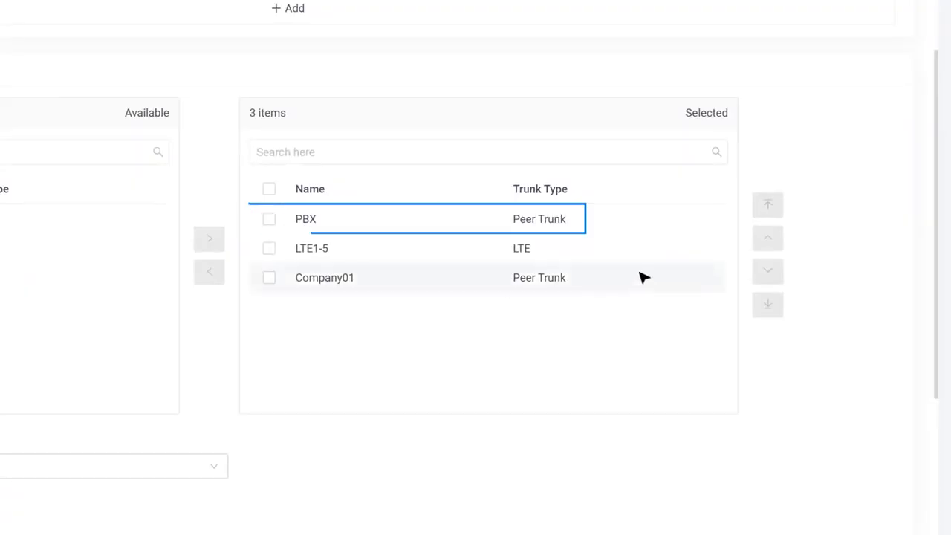
Step: Move PBX below LTE1-5 in the trunk order and save the Sample01 route
{"action": "left_click", "coordinate": [617, 229]}
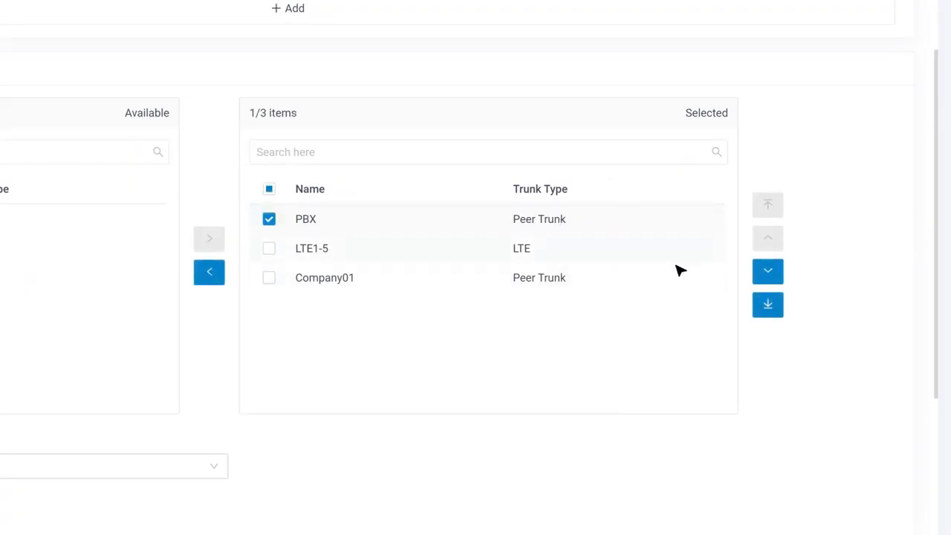
{"action": "left_click", "coordinate": [767, 271]}
{"action": "left_click", "coordinate": [270, 248]}
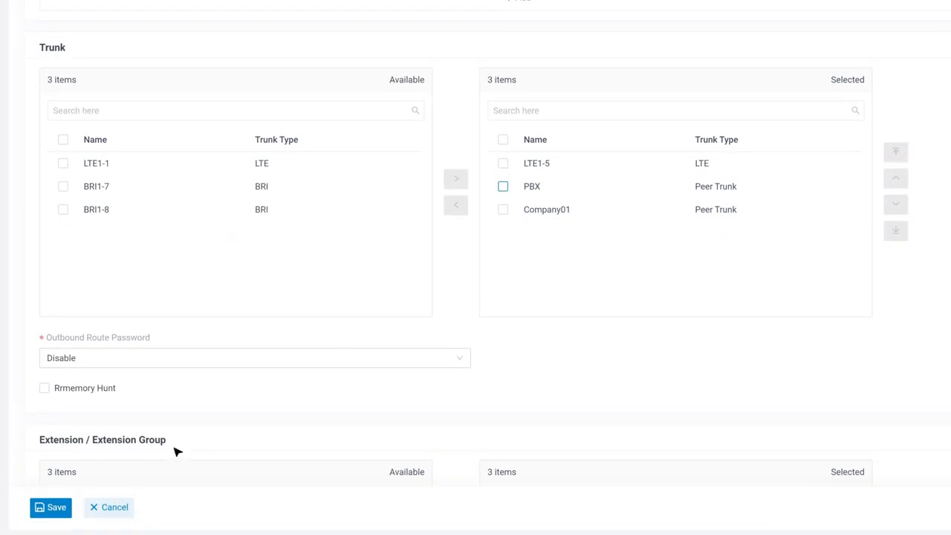
{"action": "left_click", "coordinate": [54, 508]}
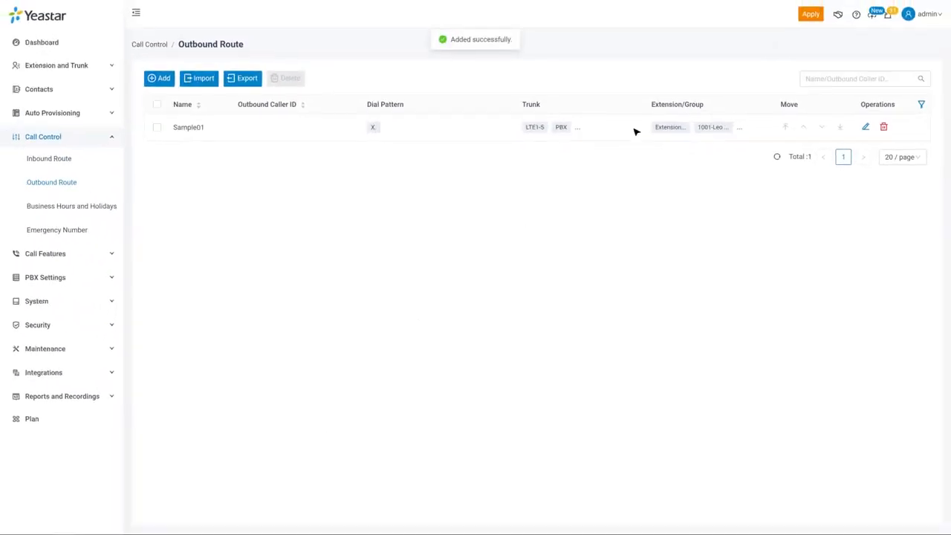
Step: Apply the saved configuration, then view the Import Outbound Route dialog without importing
{"action": "left_click", "coordinate": [812, 20]}
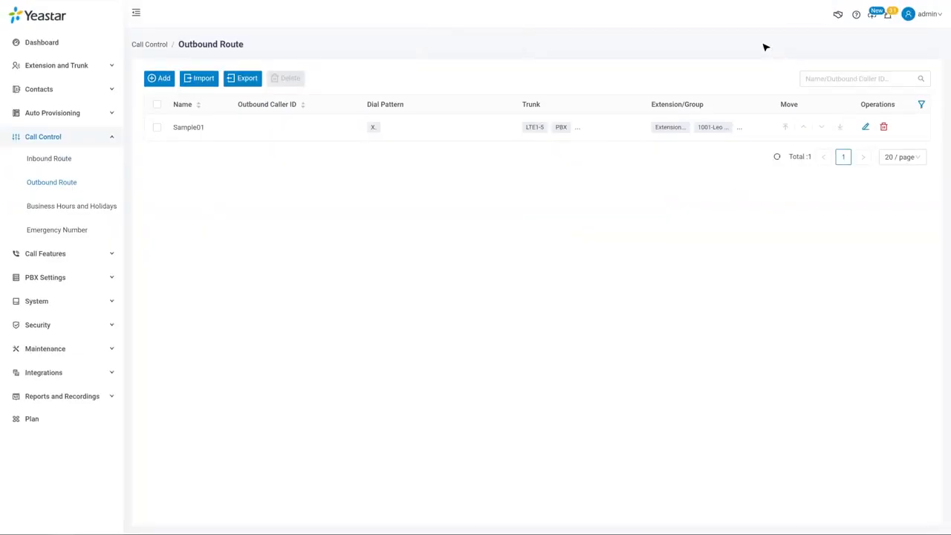
{"action": "left_click", "coordinate": [207, 82]}
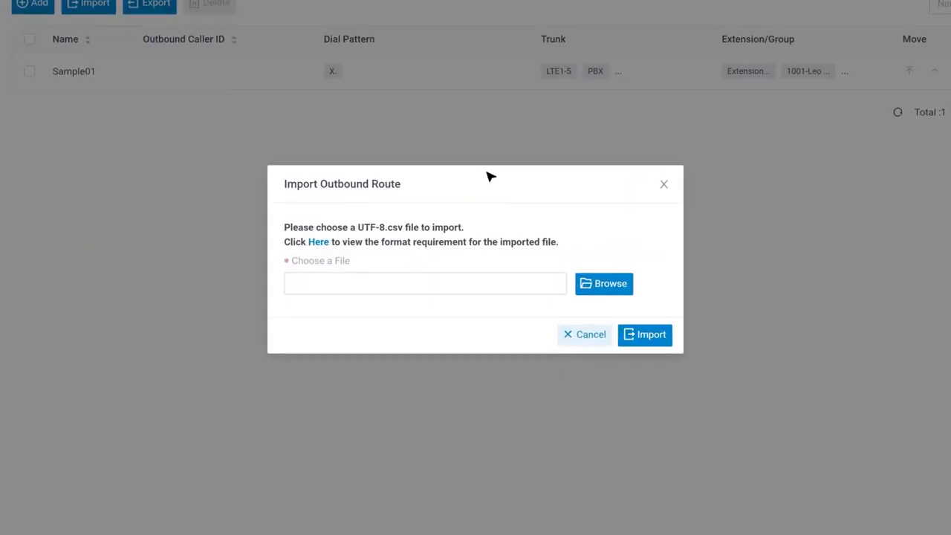
{"action": "left_click", "coordinate": [594, 341]}
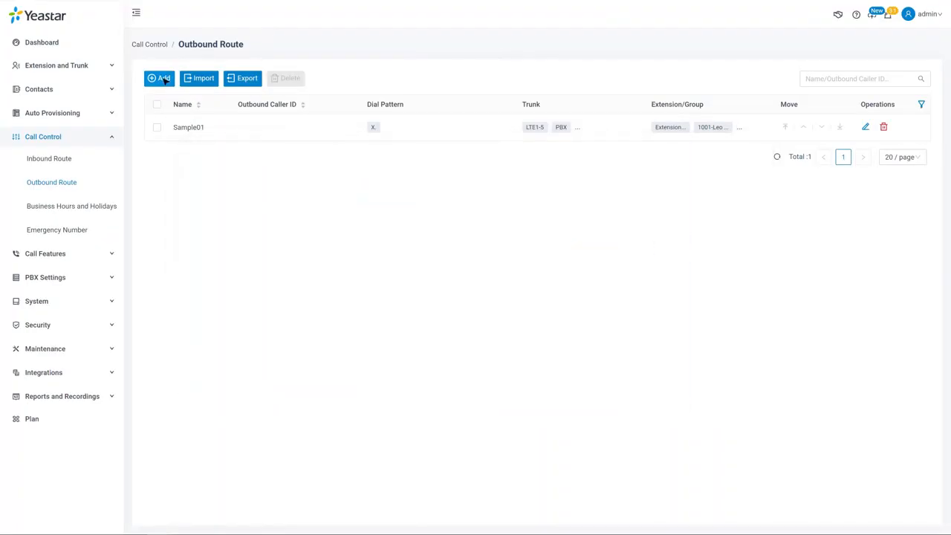
Step: Start a new outbound route named International using trunks LTE1-5 and LTE1-1
{"action": "left_click", "coordinate": [161, 78]}
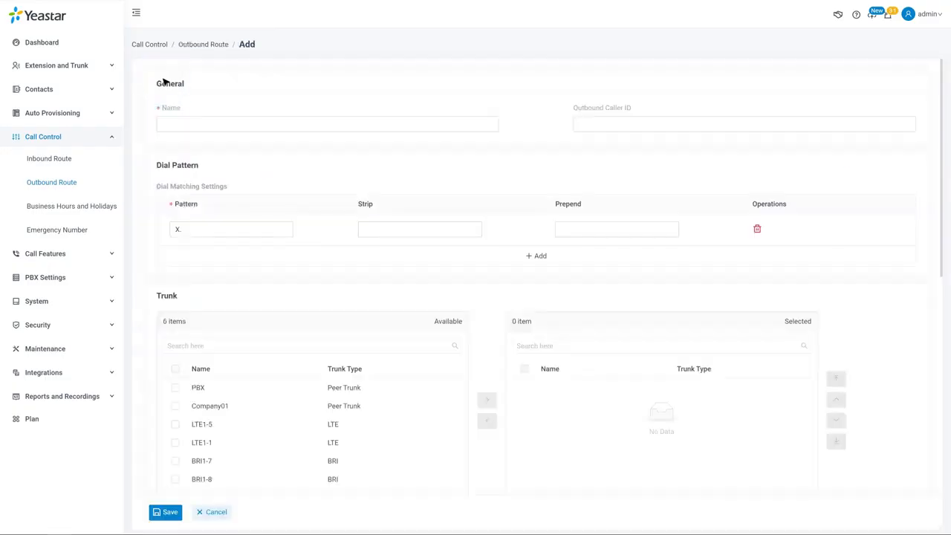
{"action": "left_click", "coordinate": [276, 121]}
{"action": "type", "text": "International"}
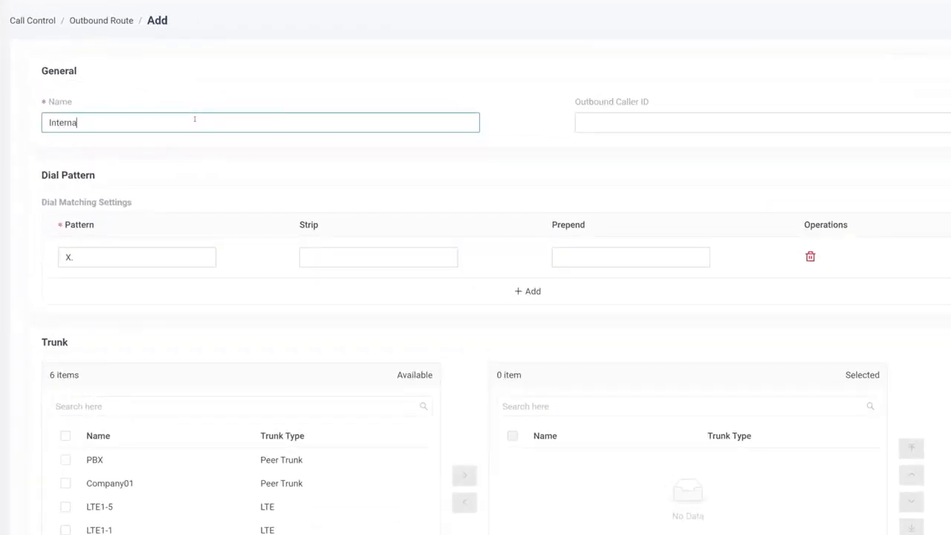
{"action": "scroll", "coordinate": [305, 304], "scroll_direction": "down", "scroll_amount": 3}
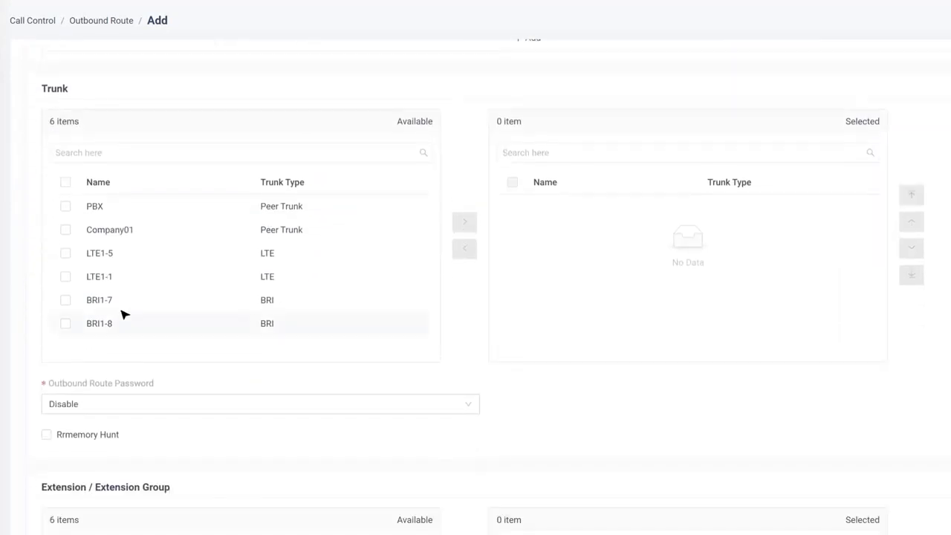
{"action": "left_click", "coordinate": [65, 254]}
{"action": "left_click", "coordinate": [66, 275]}
{"action": "left_click", "coordinate": [464, 222]}
Step: Add all six extensions and the extension group to the International route
{"action": "scroll", "coordinate": [465, 342], "scroll_direction": "down", "scroll_amount": 4}
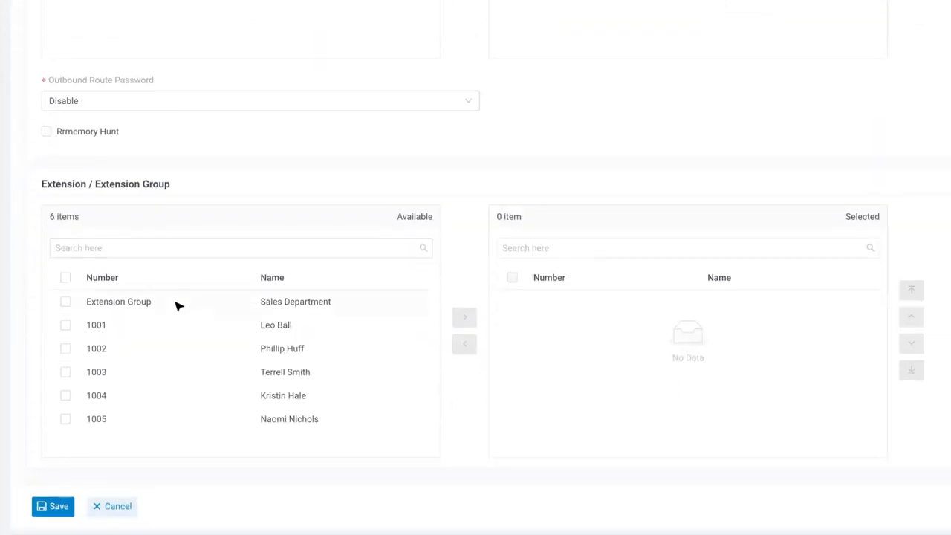
{"action": "left_click", "coordinate": [65, 277]}
{"action": "left_click", "coordinate": [466, 318]}
{"action": "scroll", "coordinate": [459, 246], "scroll_direction": "up", "scroll_amount": 5}
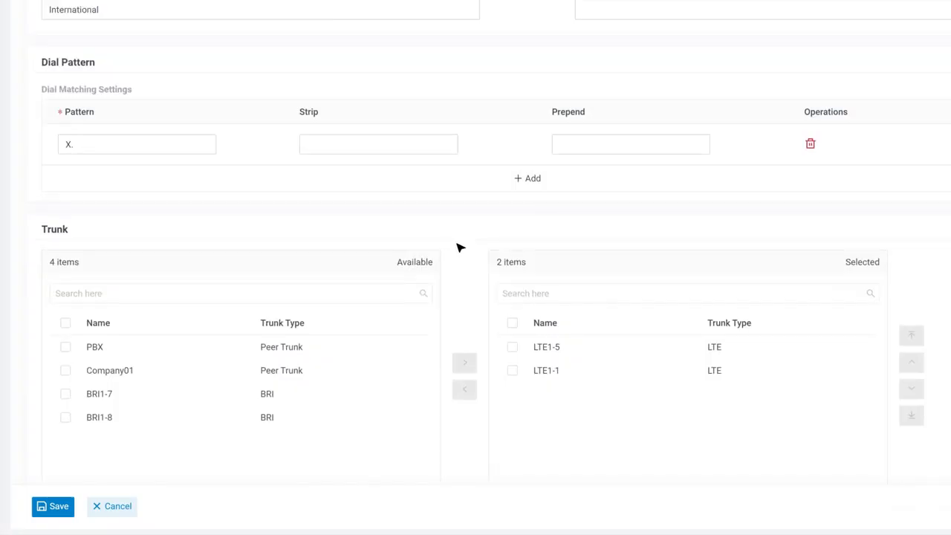
{"action": "mouse_move", "coordinate": [133, 93]}
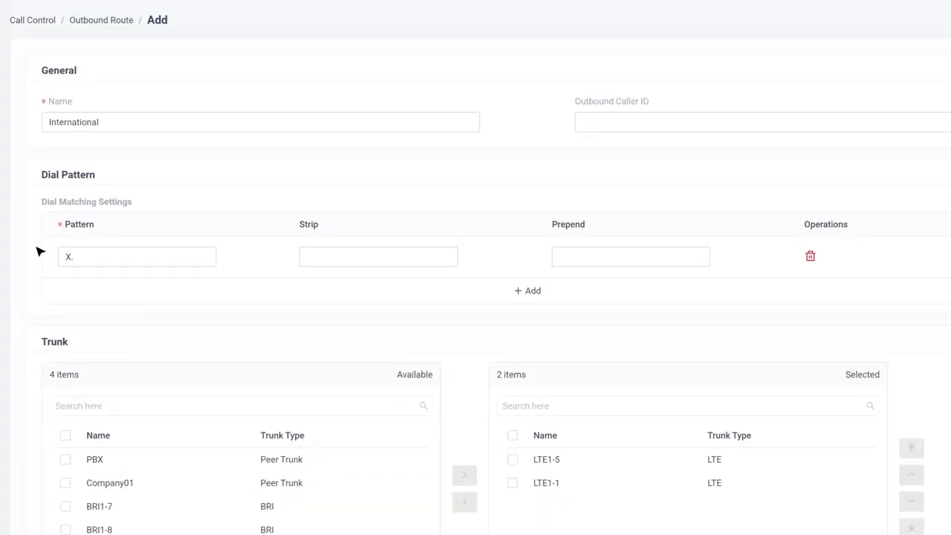
Step: Set the dial pattern to 0X., stripping 1 digit and prepending 17951
{"action": "left_click", "coordinate": [62, 257]}
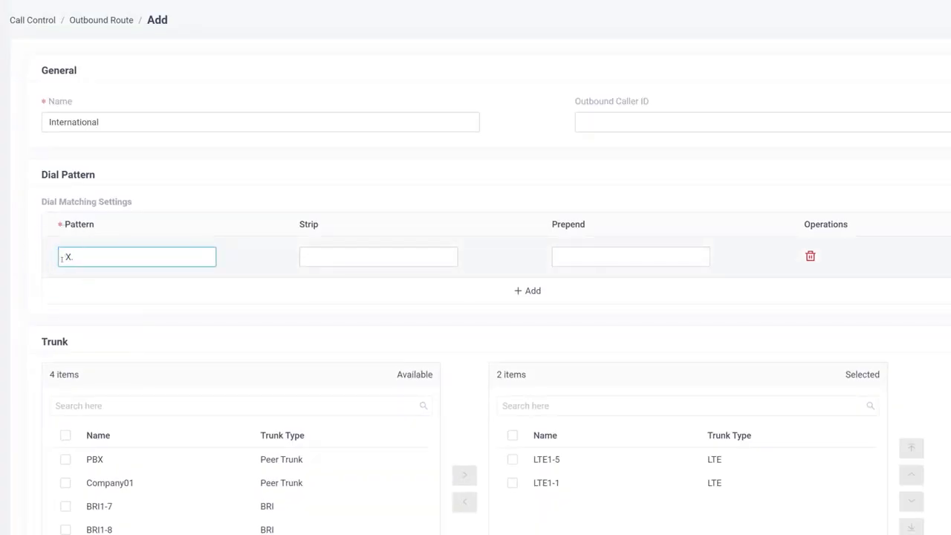
{"action": "left_click", "coordinate": [186, 201]}
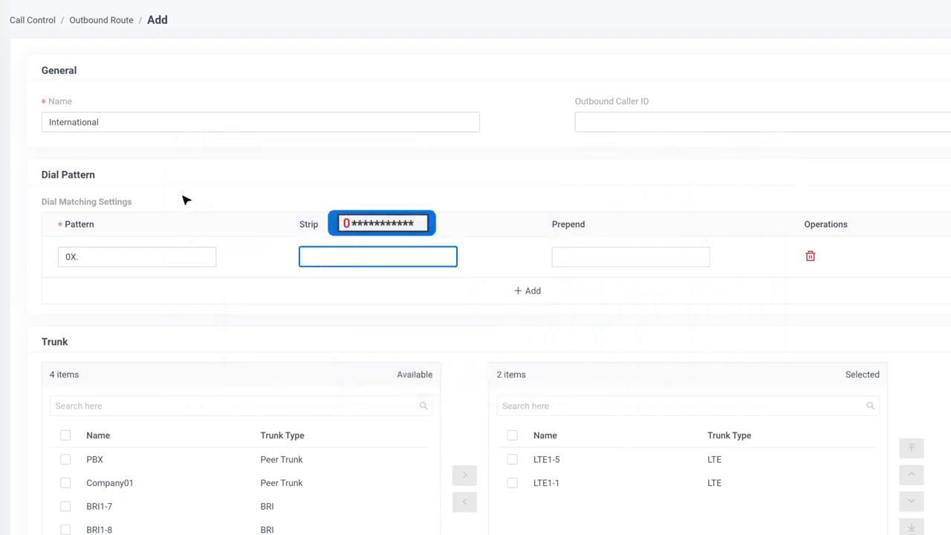
{"action": "left_click", "coordinate": [313, 255]}
{"action": "type", "text": "1"}
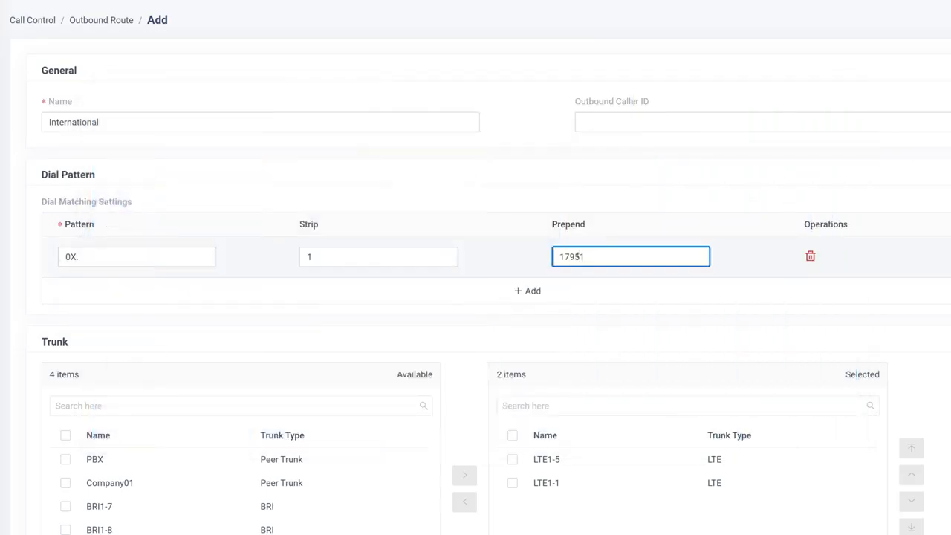
{"action": "left_click", "coordinate": [575, 200]}
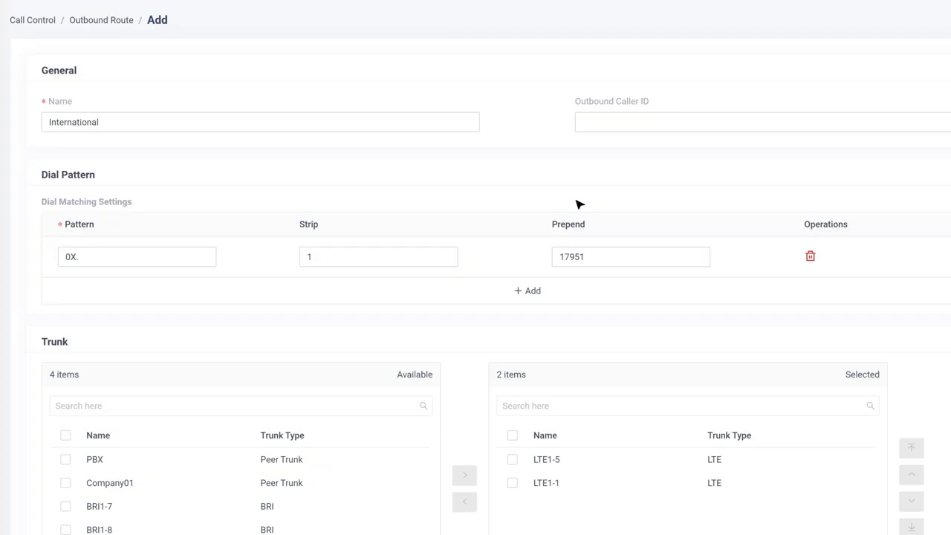
Step: Add two more dial pattern rows to the route
{"action": "left_click", "coordinate": [533, 291]}
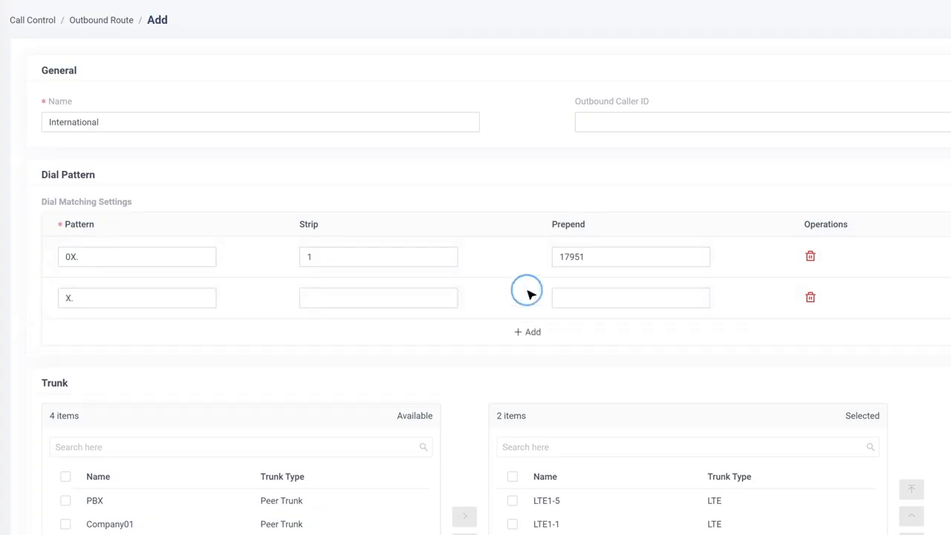
{"action": "left_click", "coordinate": [532, 332]}
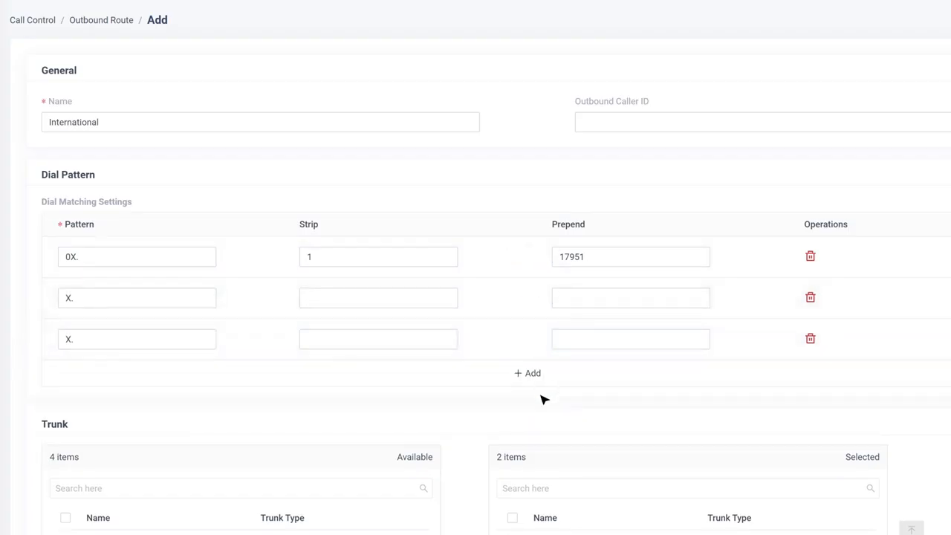
{"action": "scroll", "coordinate": [528, 364], "scroll_direction": "down", "scroll_amount": 6}
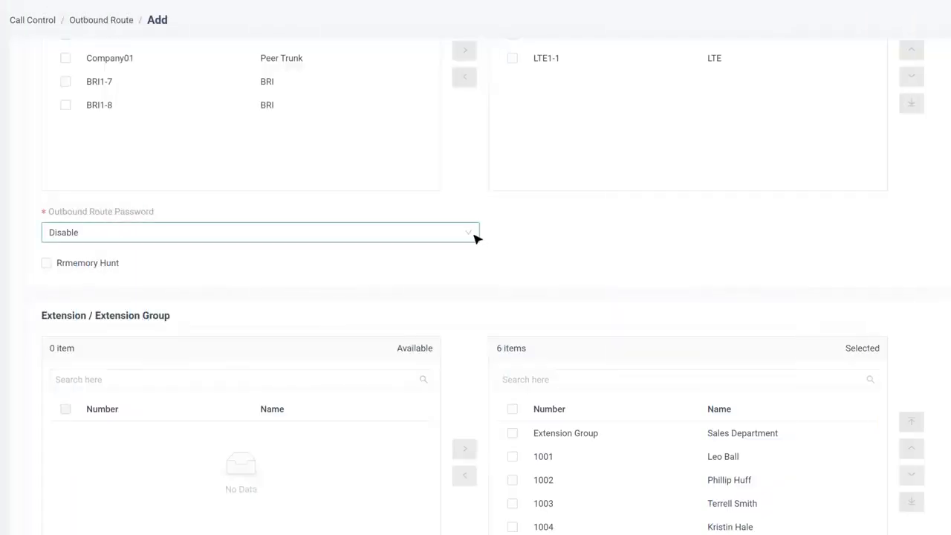
Step: Set the International route's Outbound Route Password option to PIN List
{"action": "left_click", "coordinate": [475, 235]}
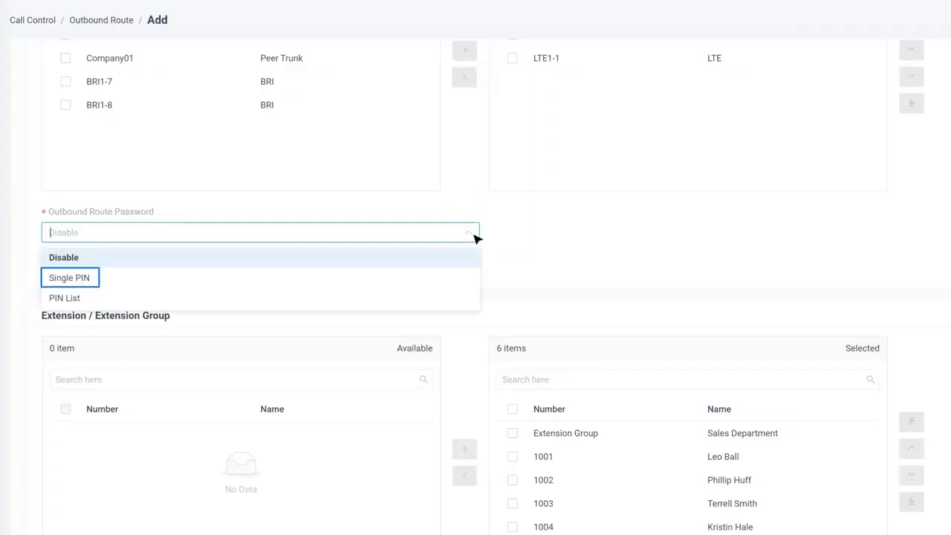
{"action": "left_click", "coordinate": [452, 301]}
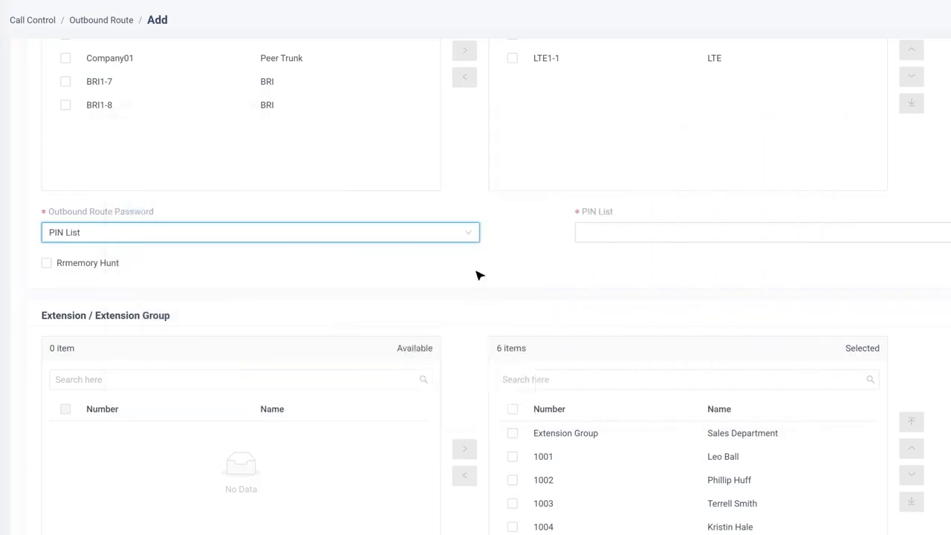
{"action": "left_click", "coordinate": [149, 291]}
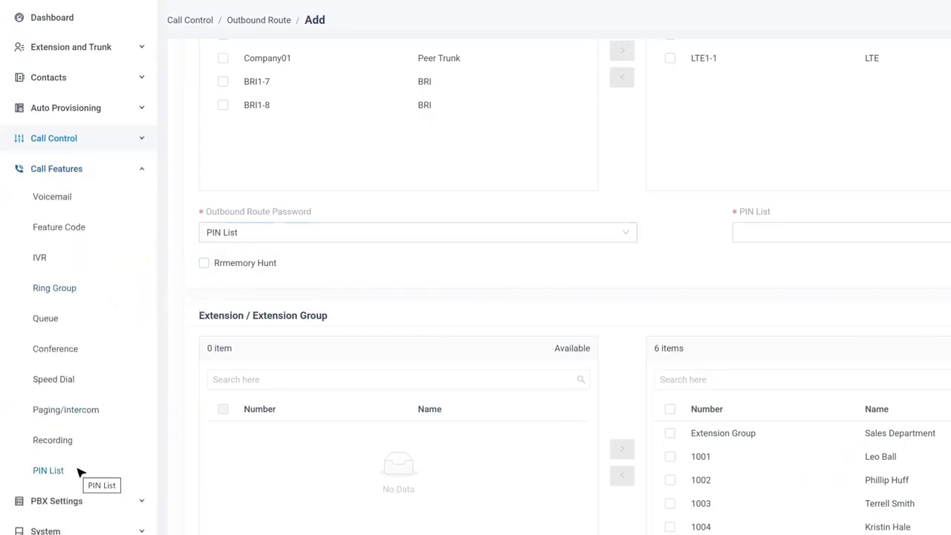
Step: Create and save PIN list 'International' with three PIN codes and Record in CDR enabled
{"action": "left_click", "coordinate": [80, 473]}
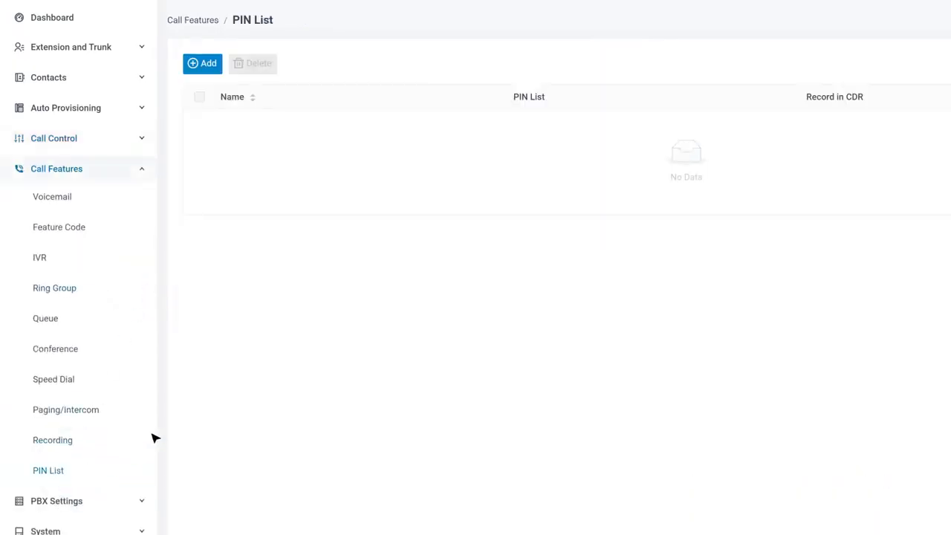
{"action": "left_click", "coordinate": [206, 76]}
{"action": "left_click", "coordinate": [470, 254]}
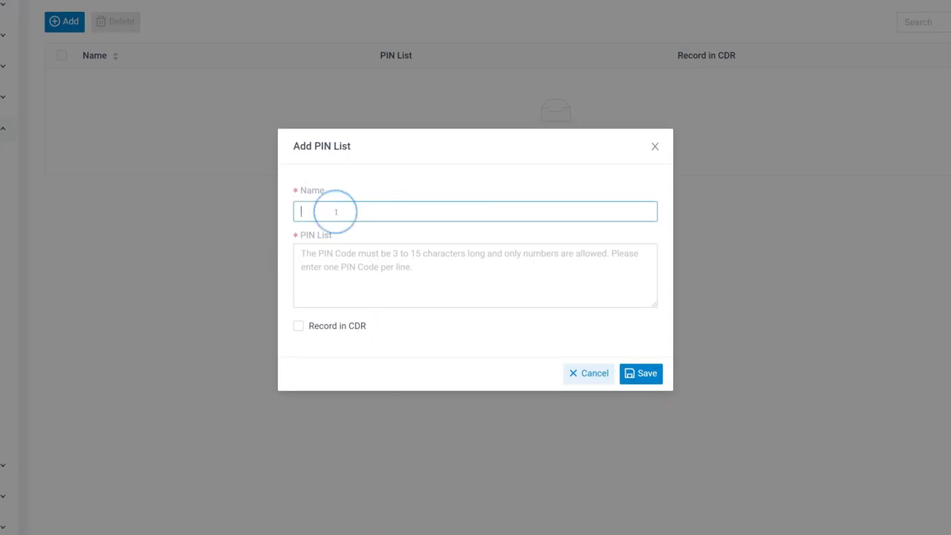
{"action": "type", "text": "International"}
{"action": "left_click", "coordinate": [361, 249]}
{"action": "type", "text": "1000 1001"}
{"action": "key", "text": "Return"}
{"action": "type", "text": "1002"}
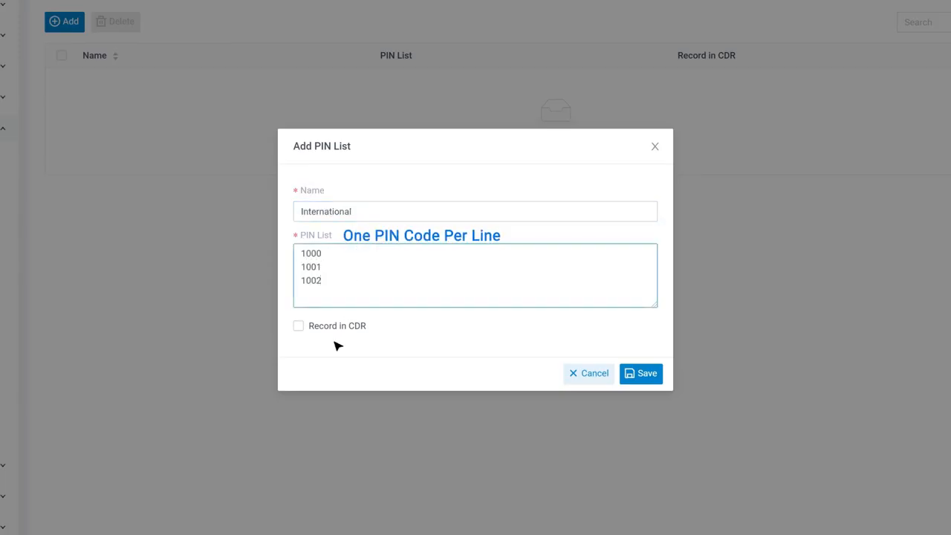
{"action": "left_click", "coordinate": [300, 329]}
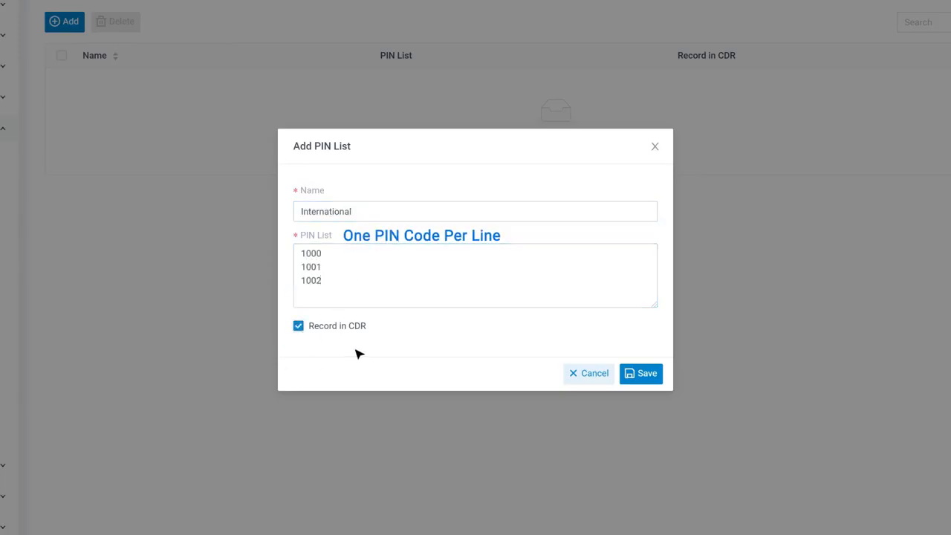
{"action": "left_click", "coordinate": [644, 380]}
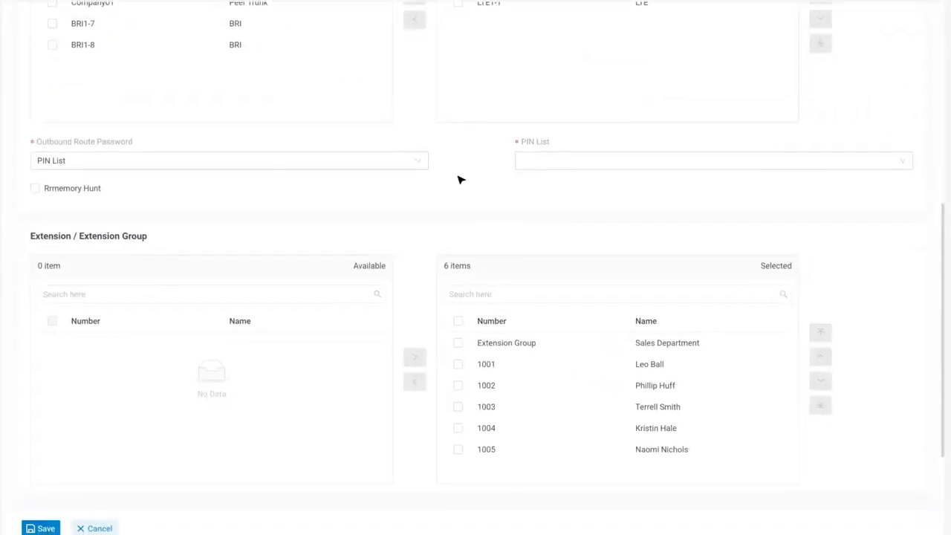
Step: Assign the International PIN list to the route and enable Rrmemory Hunt
{"action": "left_click", "coordinate": [903, 162]}
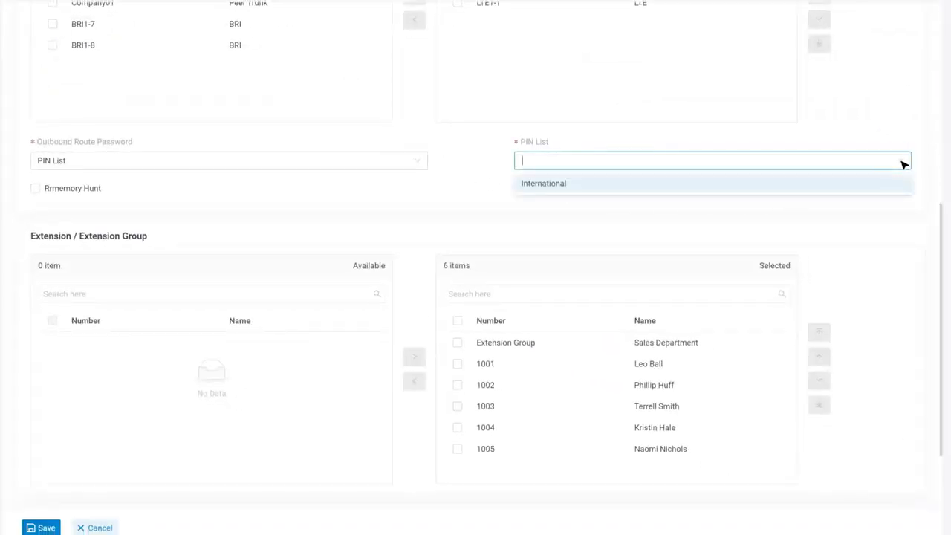
{"action": "left_click", "coordinate": [877, 188]}
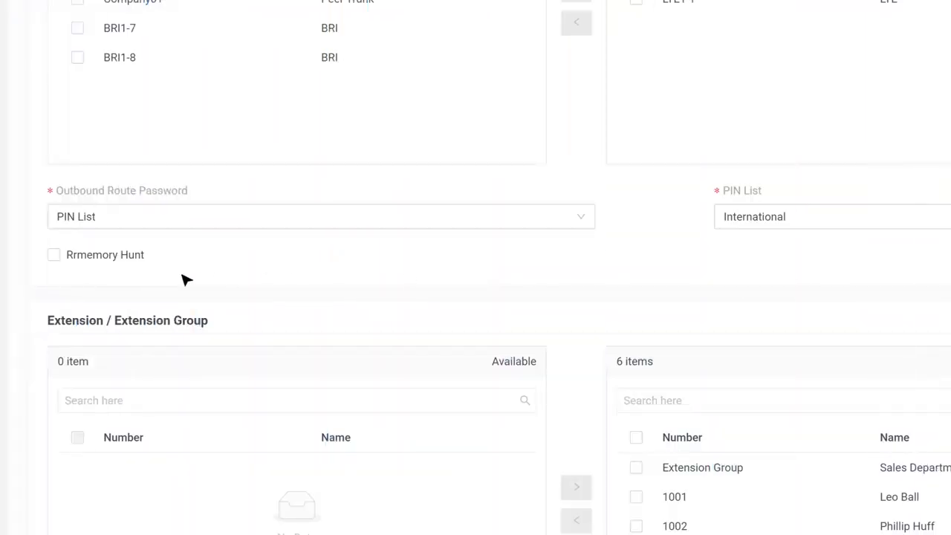
{"action": "left_click", "coordinate": [64, 264]}
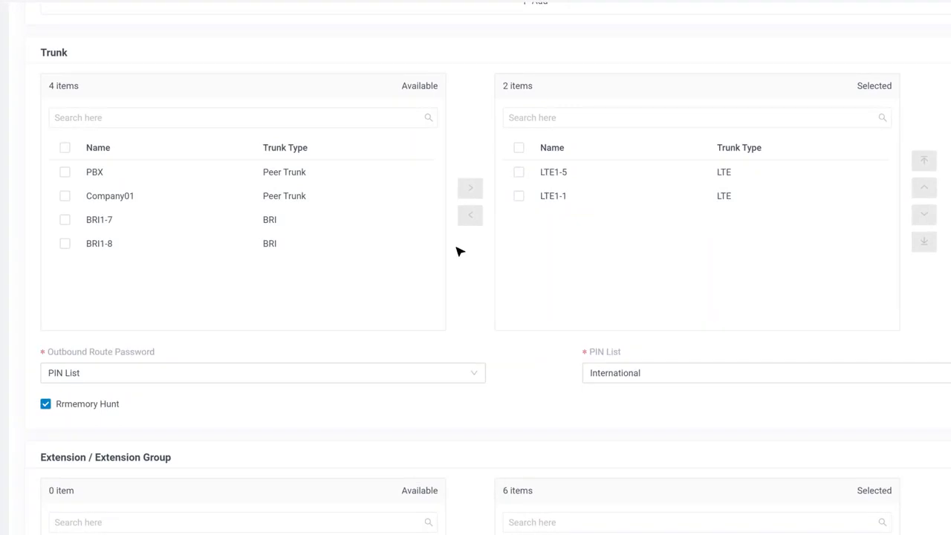
Step: Limit the route to a custom 09:00 AM–06:00 PM Monday–Friday period and save it
{"action": "scroll", "coordinate": [460, 252], "scroll_direction": "down", "scroll_amount": 5}
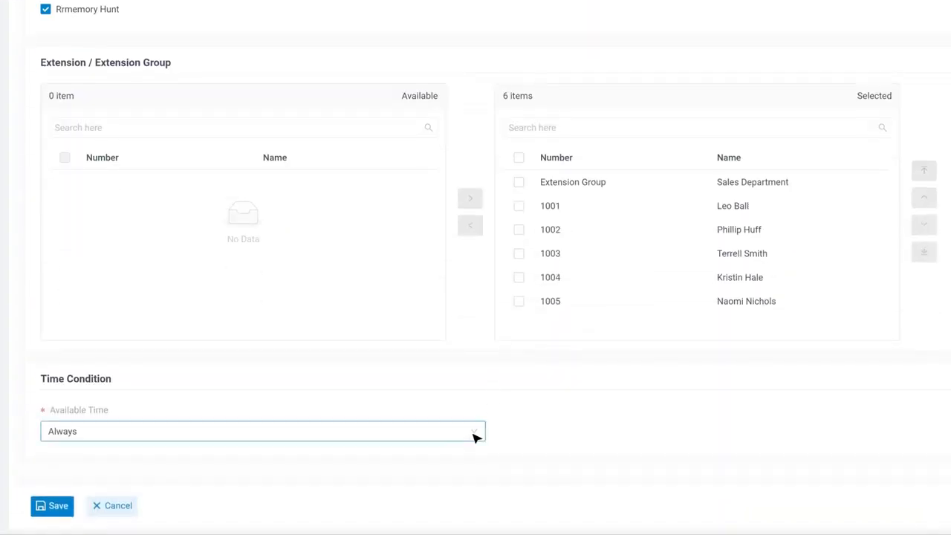
{"action": "left_click", "coordinate": [476, 437]}
{"action": "left_click", "coordinate": [457, 409]}
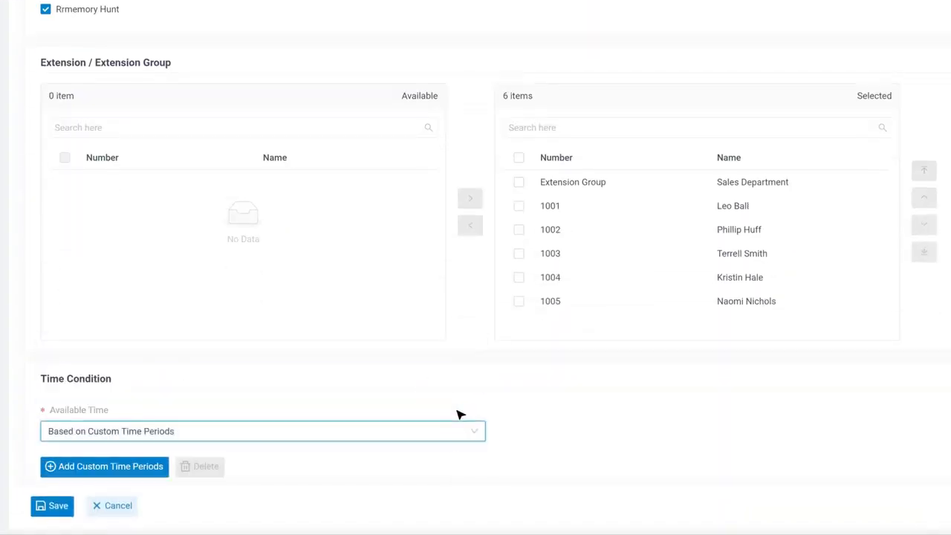
{"action": "scroll", "coordinate": [459, 414], "scroll_direction": "down", "scroll_amount": 3}
{"action": "left_click", "coordinate": [133, 253]}
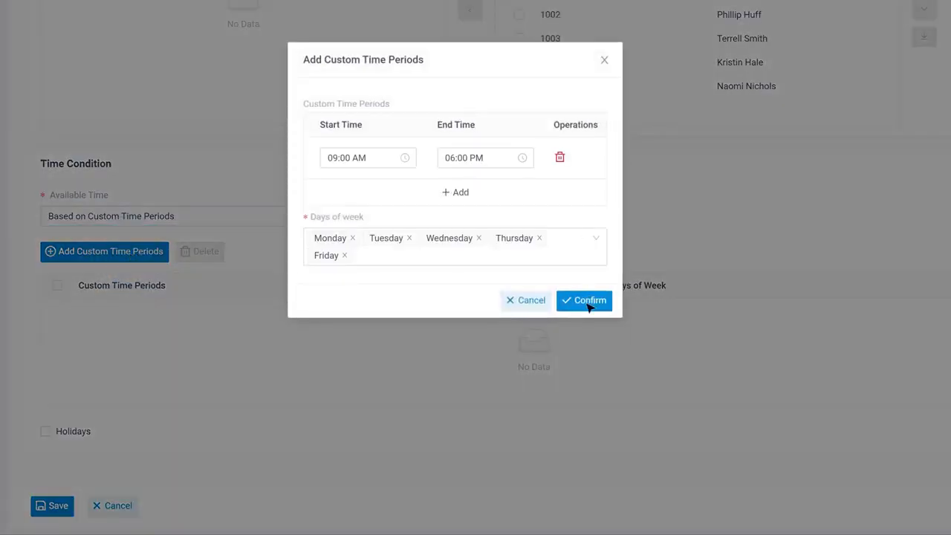
{"action": "left_click", "coordinate": [586, 303]}
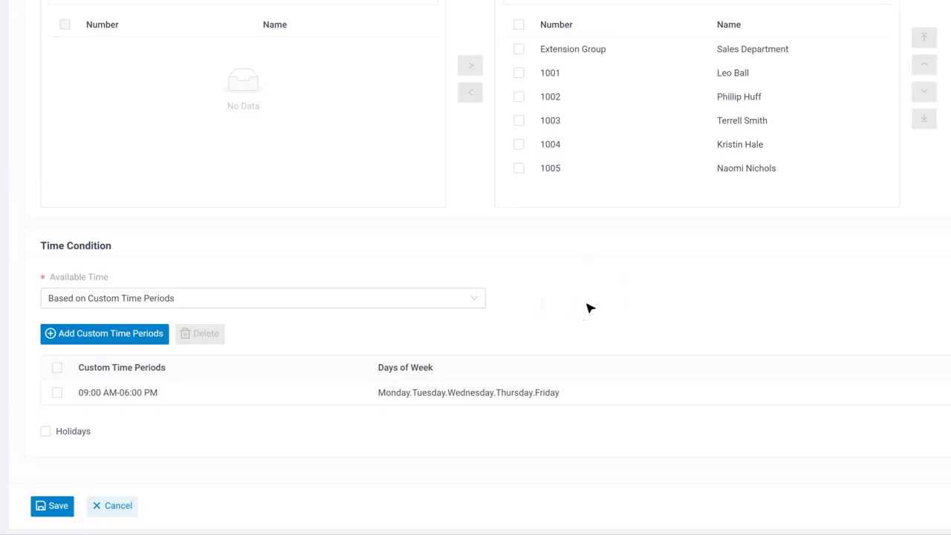
{"action": "left_click", "coordinate": [57, 392]}
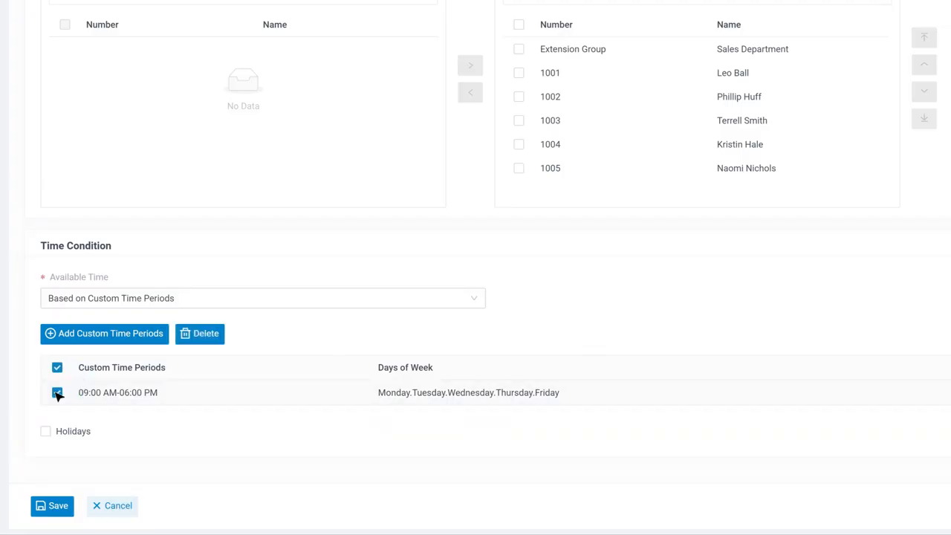
{"action": "left_click", "coordinate": [54, 507]}
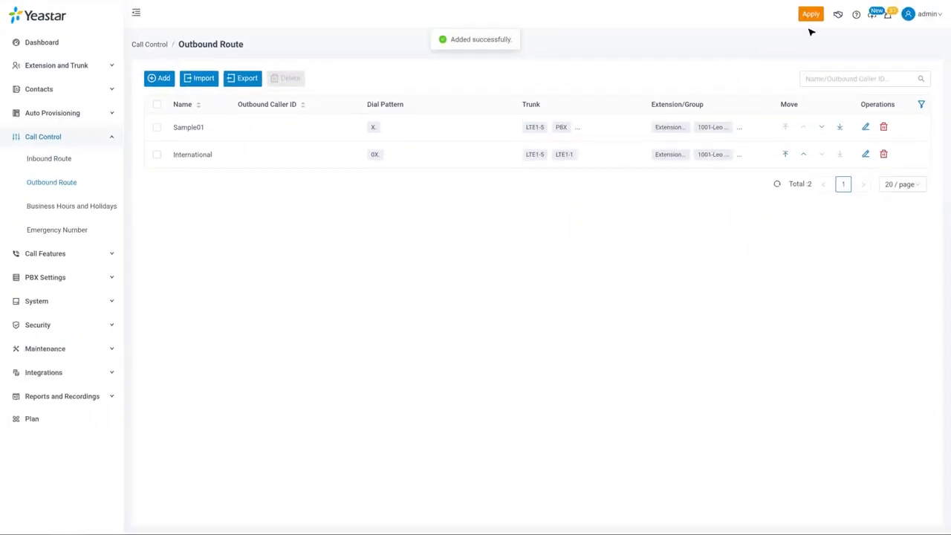
Step: Apply the new route, move International above Sample01, and apply again
{"action": "left_click", "coordinate": [812, 14]}
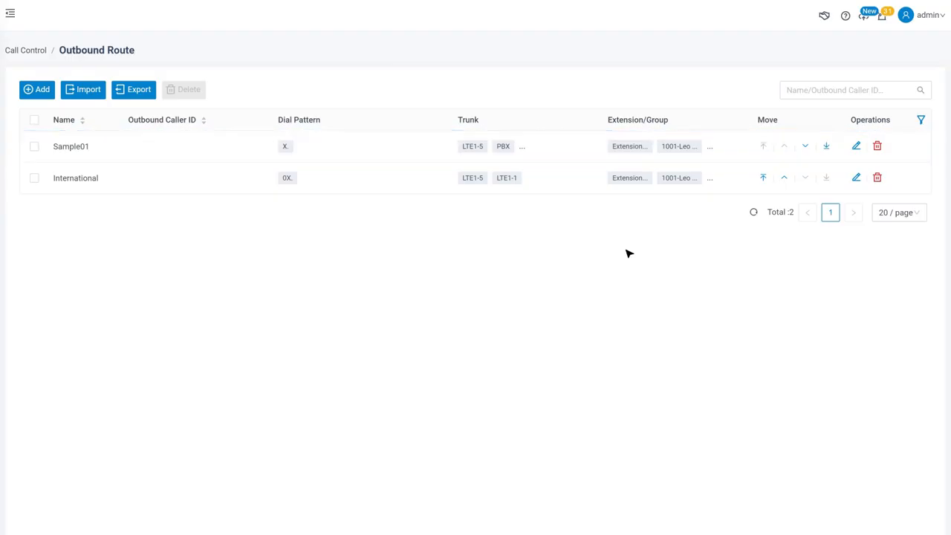
{"action": "left_click", "coordinate": [785, 179]}
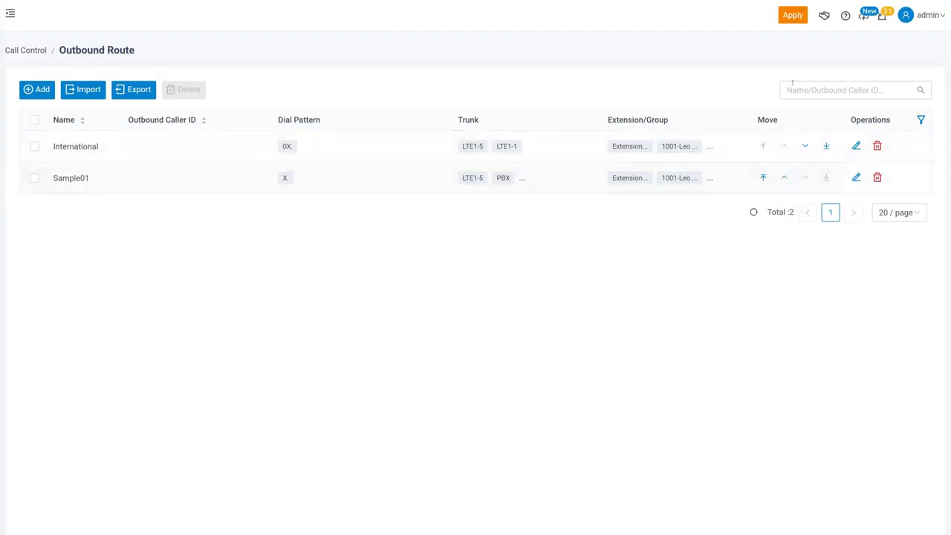
{"action": "left_click", "coordinate": [795, 20]}
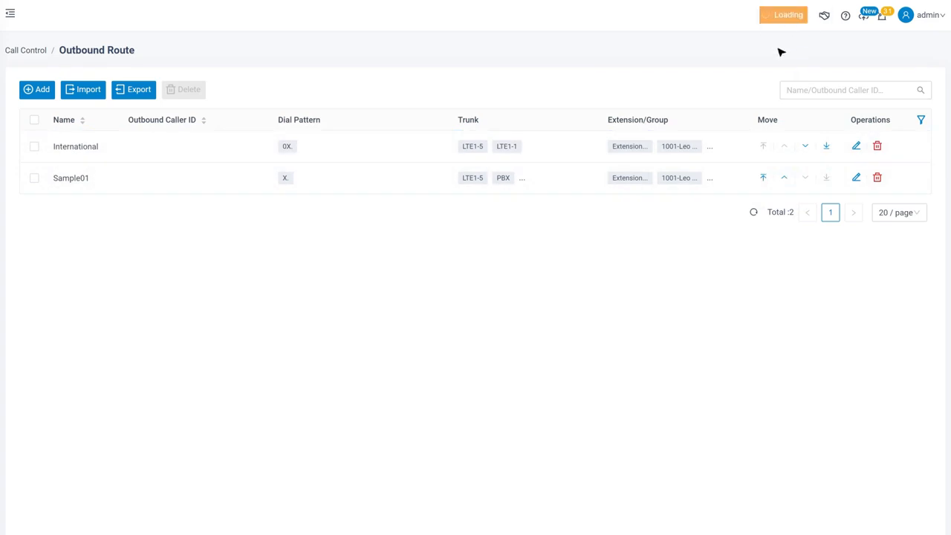